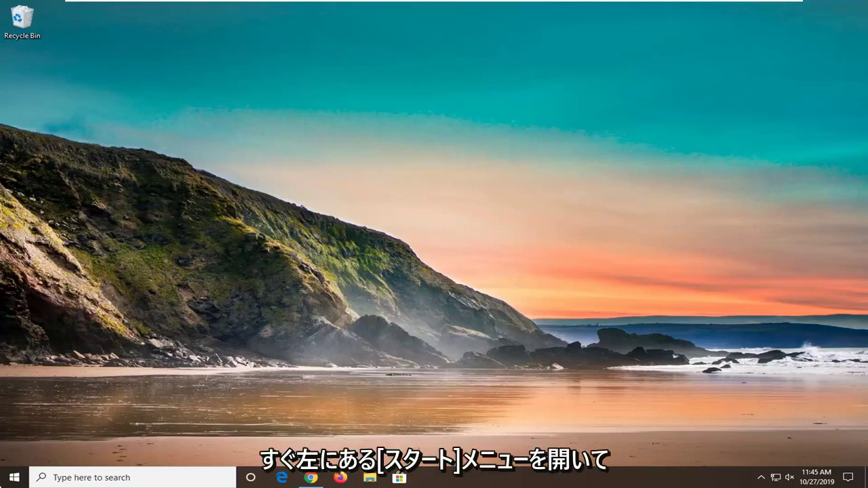
# Launch Registry Editor as administrator from a 'regedit' Start search and approve the UAC prompt
pyautogui.click(13, 477)
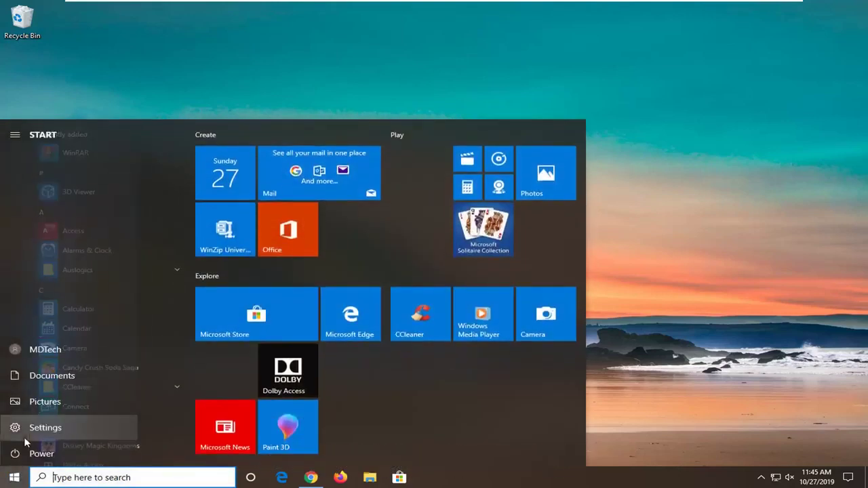
pyautogui.write('regedit')
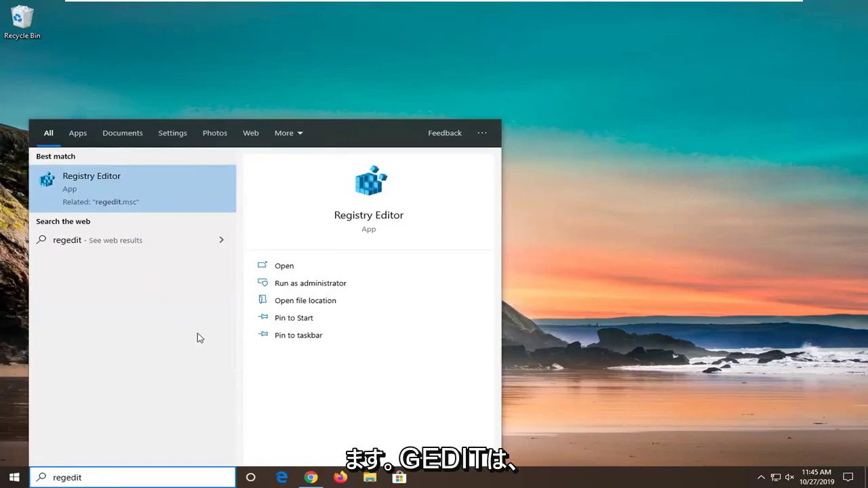
pyautogui.rightClick(102, 185)
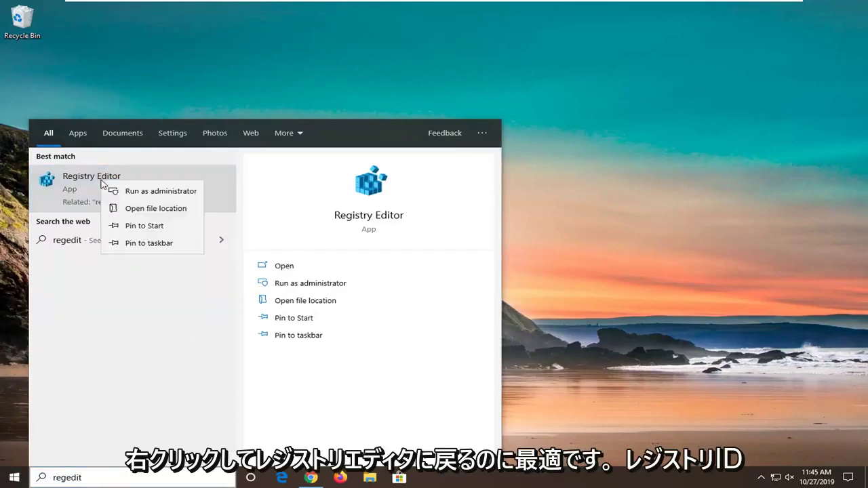
pyautogui.click(169, 193)
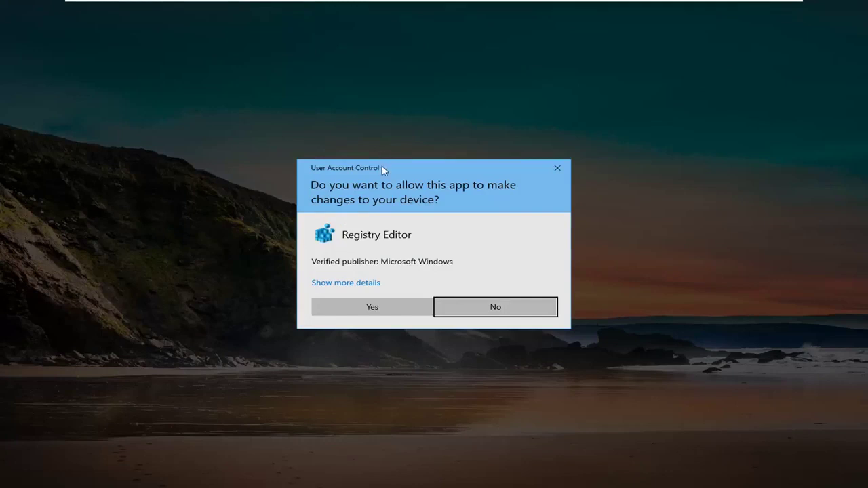
pyautogui.click(370, 307)
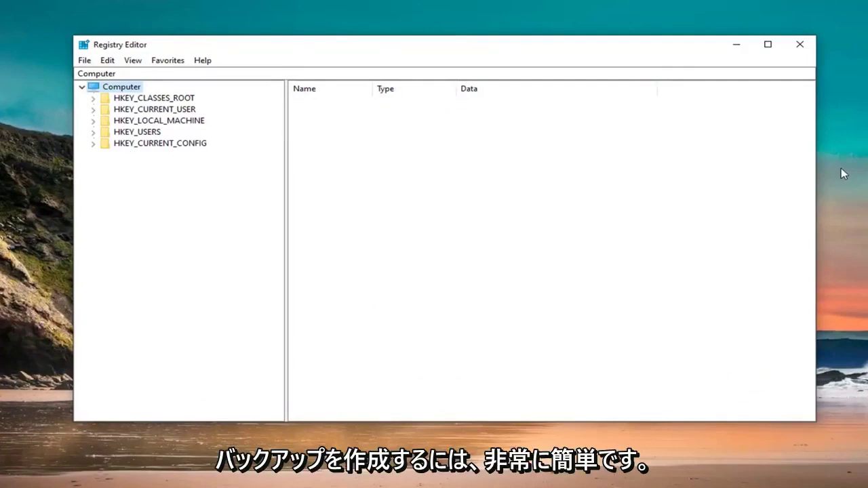
pyautogui.click(85, 61)
pyautogui.click(106, 90)
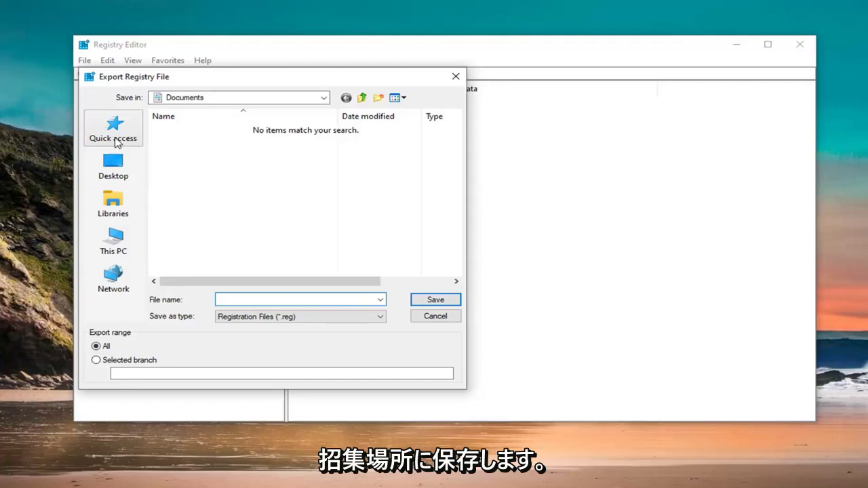
pyautogui.click(431, 318)
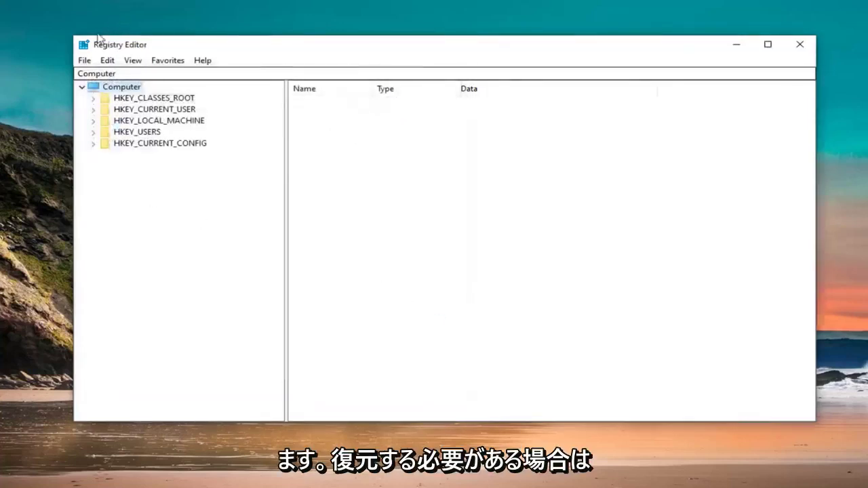
pyautogui.click(84, 61)
pyautogui.click(170, 76)
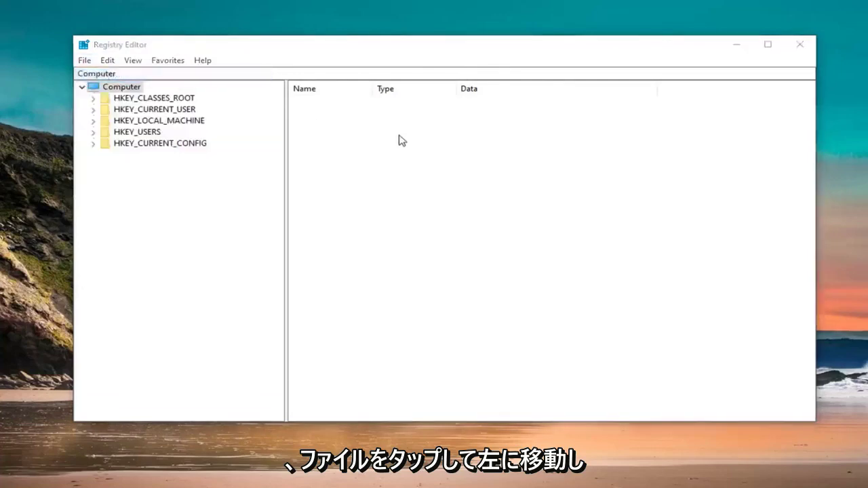
pyautogui.click(559, 78)
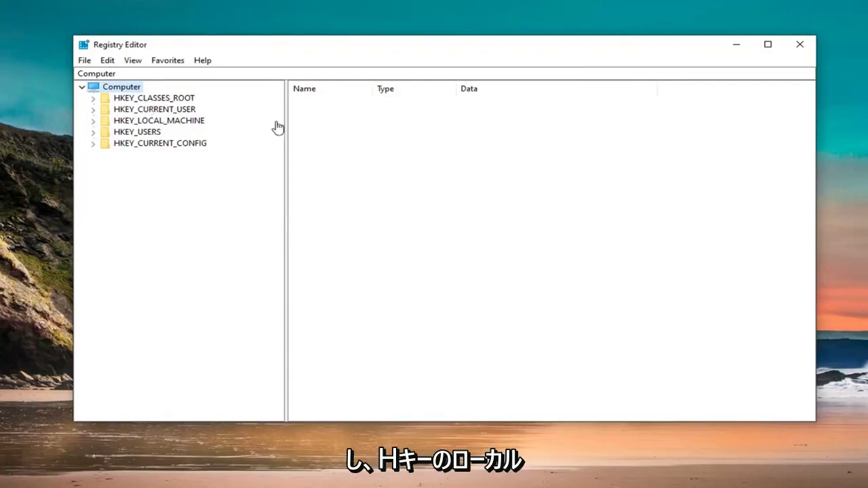
# Expand the key tree down to HKEY_LOCAL_MACHINE\SOFTWARE\Policies\Microsoft
pyautogui.click(159, 122)
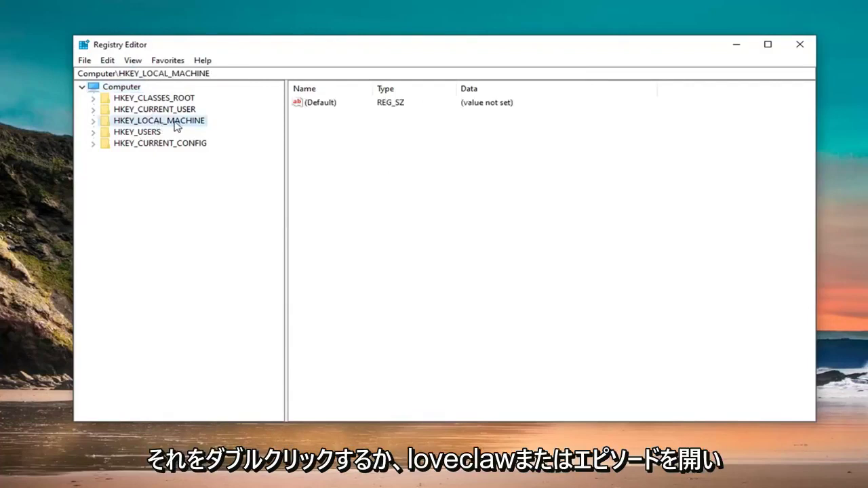
pyautogui.doubleClick(174, 122)
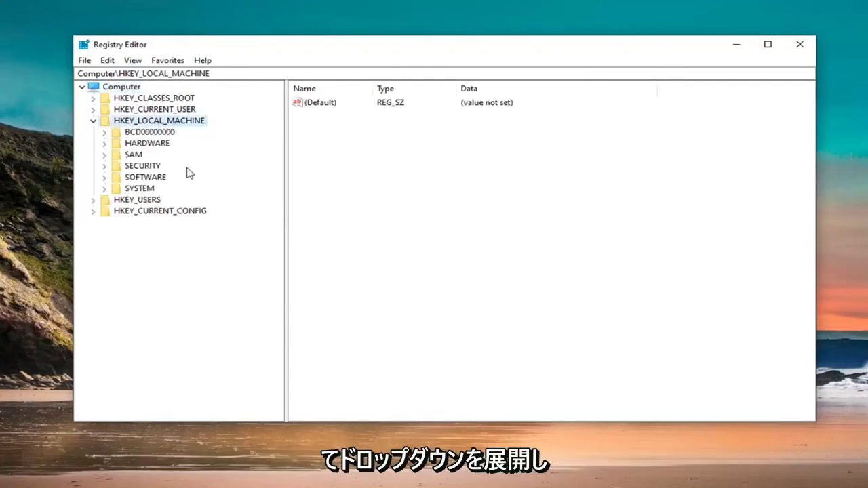
pyautogui.click(143, 178)
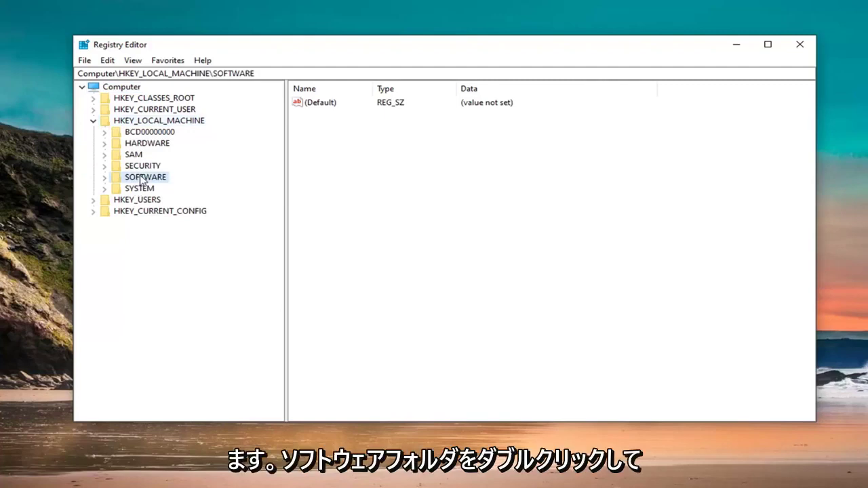
pyautogui.doubleClick(141, 178)
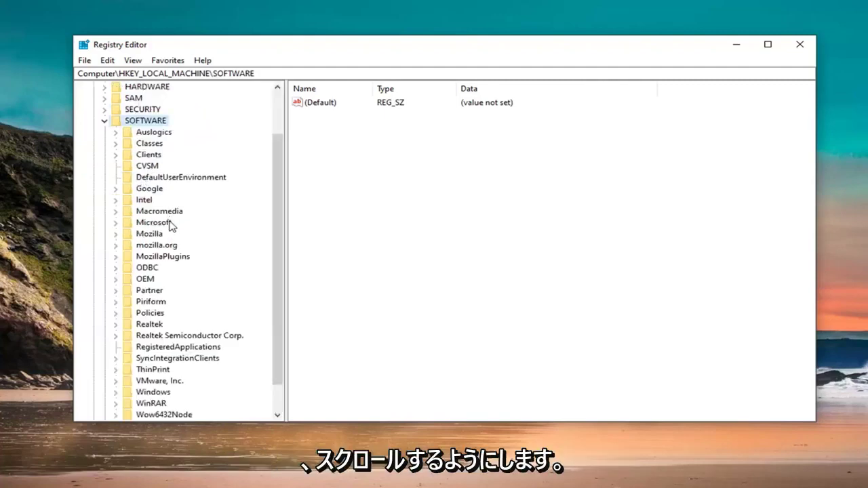
pyautogui.scroll(-1, 170, 226)
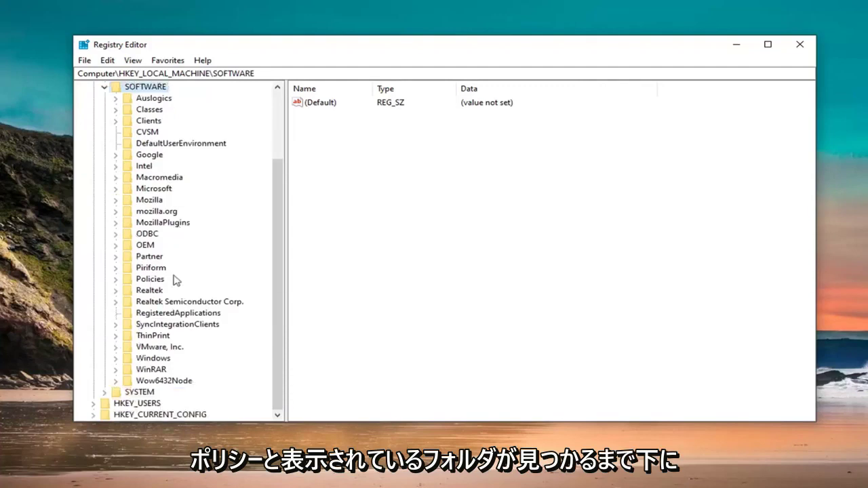
pyautogui.click(151, 279)
pyautogui.doubleClick(150, 279)
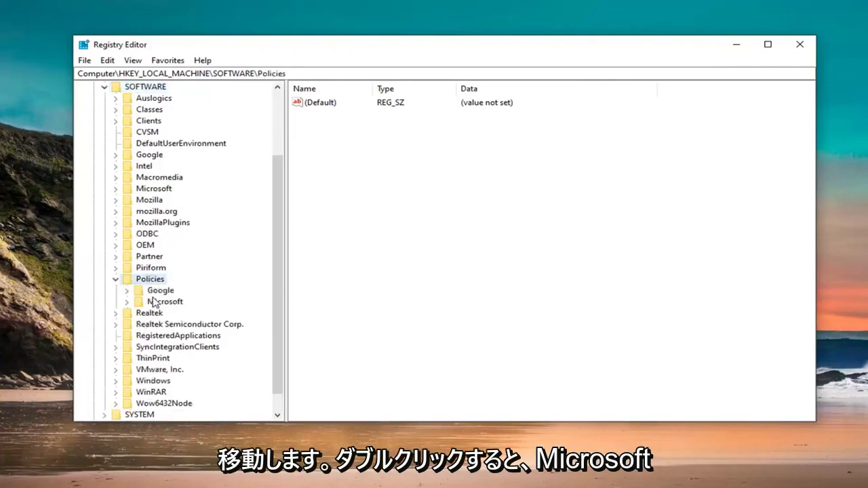
pyautogui.click(156, 304)
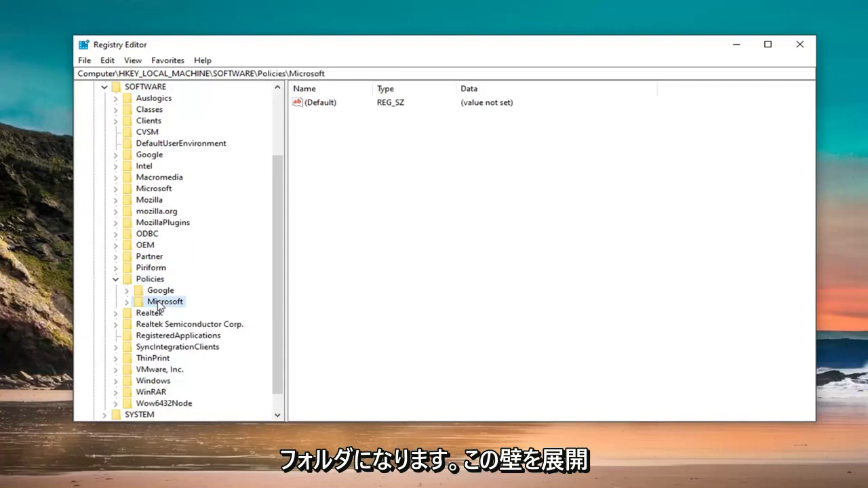
pyautogui.doubleClick(161, 304)
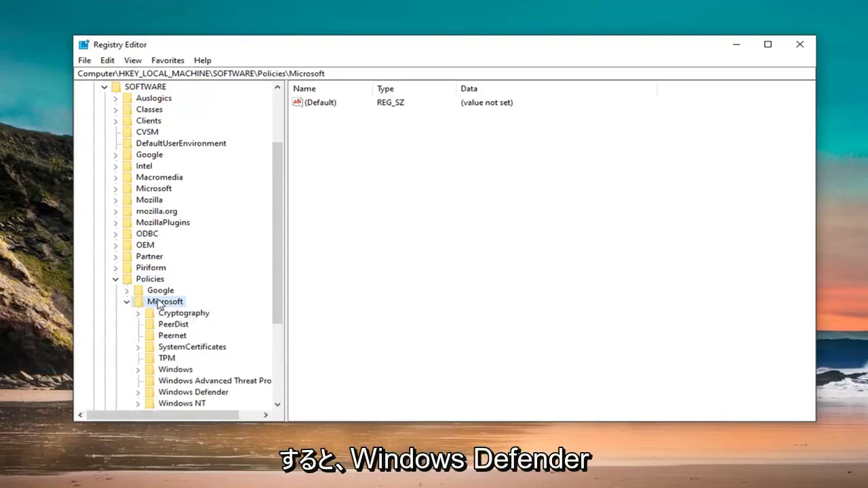
# Open the Windows Defender key and widen the Name column to read DisableAntiSpyware
pyautogui.scroll(-1, 152, 335)
pyautogui.click(192, 359)
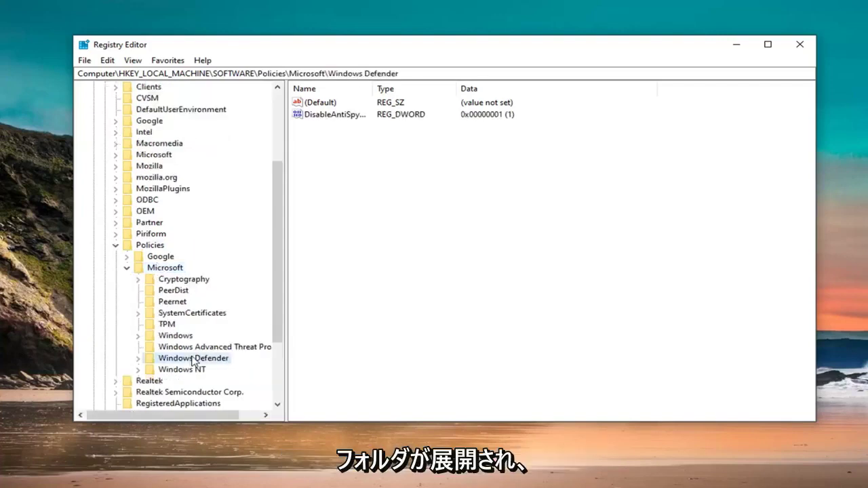
pyautogui.doubleClick(193, 360)
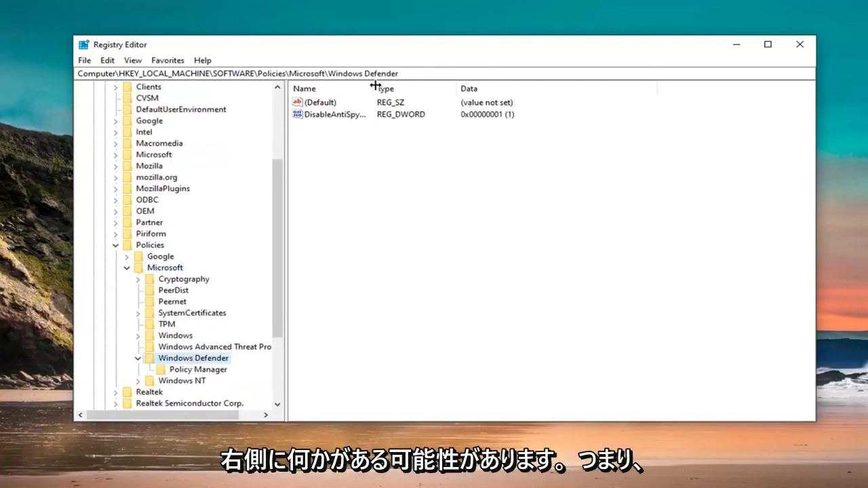
pyautogui.moveTo(373, 89); pyautogui.dragTo(427, 88)
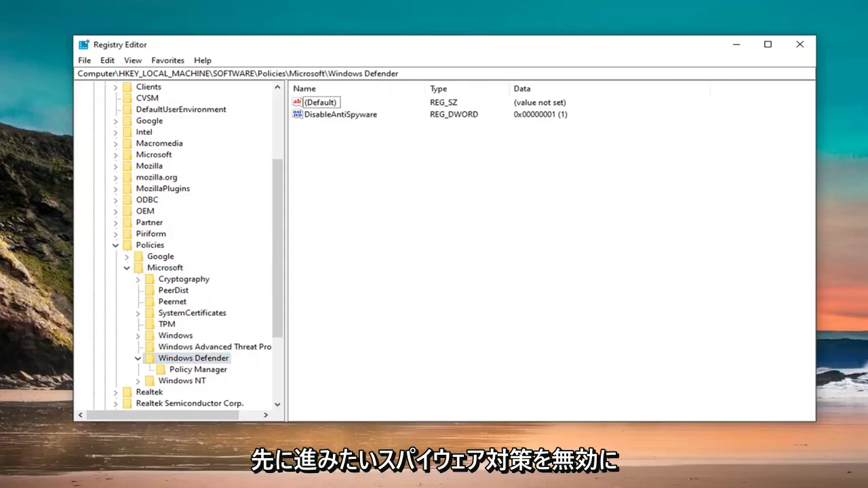
# Set DisableAntiSpyware's value data from 1 to 0 and collapse the Microsoft branch
pyautogui.doubleClick(331, 116)
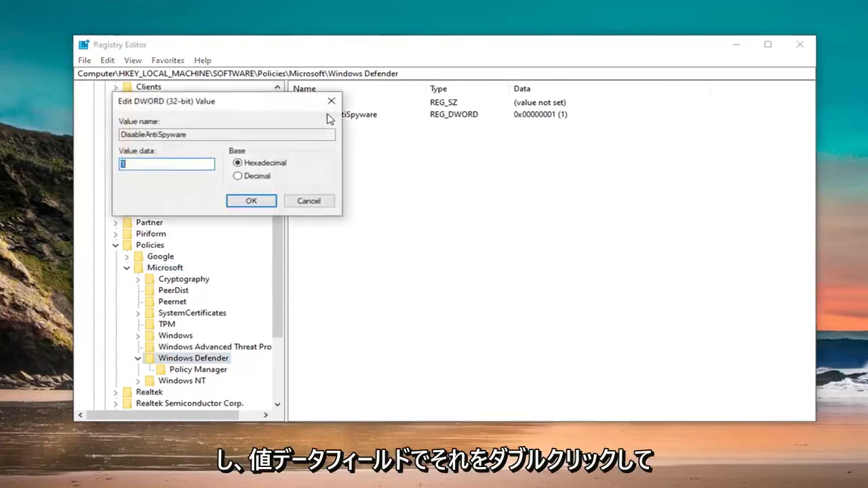
pyautogui.moveTo(231, 102); pyautogui.dragTo(371, 122)
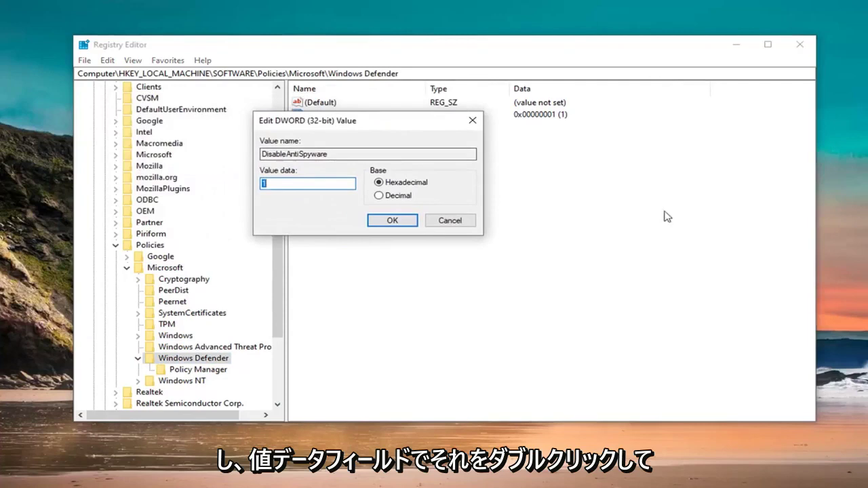
pyautogui.press('BackSpace')
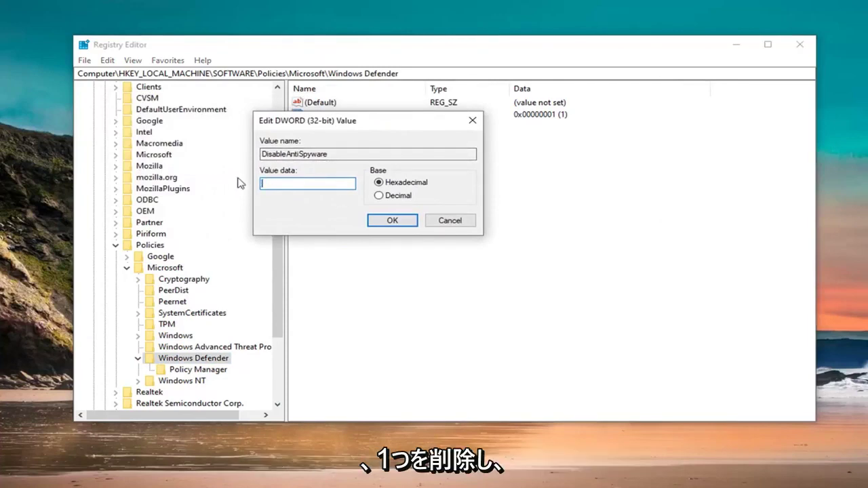
pyautogui.write('0')
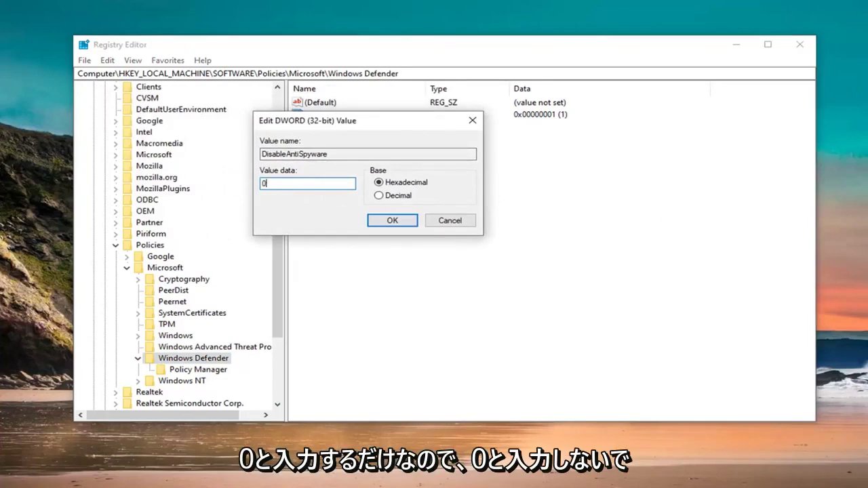
pyautogui.click(386, 221)
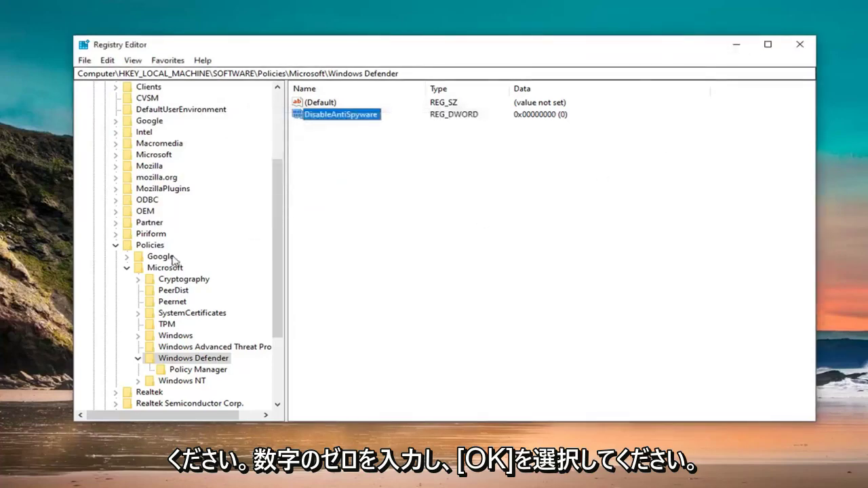
pyautogui.click(126, 268)
# Collapse the Policies, SOFTWARE and HKEY_LOCAL_MACHINE branches and close Registry Editor
pyautogui.click(115, 246)
pyautogui.scroll(4, 115, 203)
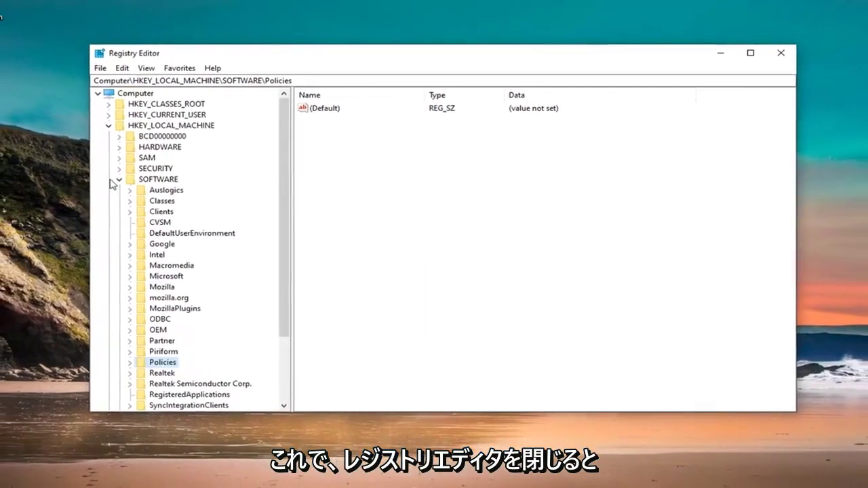
pyautogui.click(104, 190)
pyautogui.click(115, 128)
pyautogui.click(773, 56)
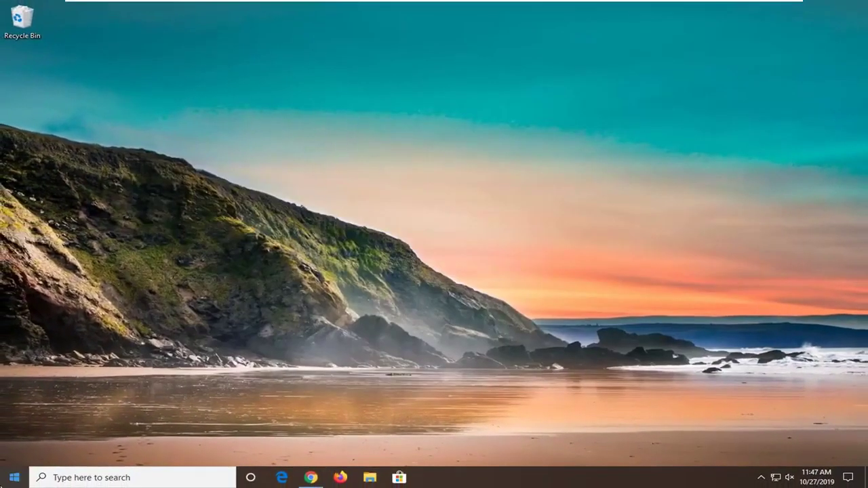
# Launch Windows Security from a 'windows de' Start search
pyautogui.click(13, 477)
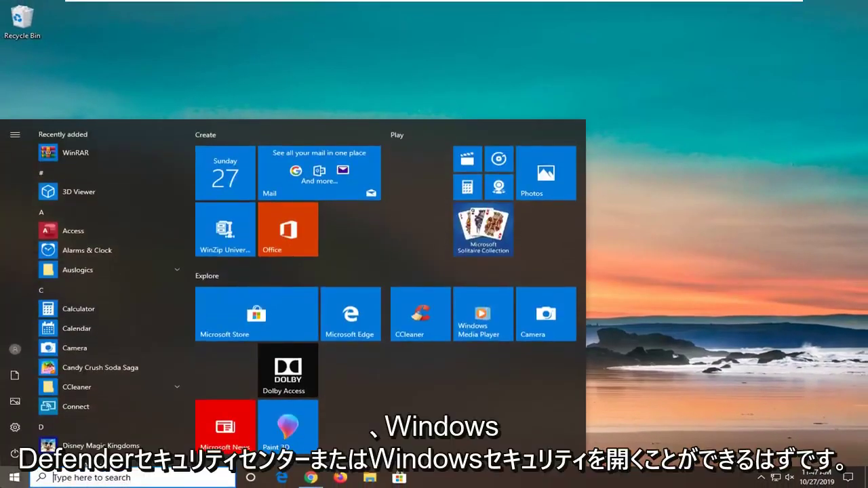
pyautogui.write('windows de')
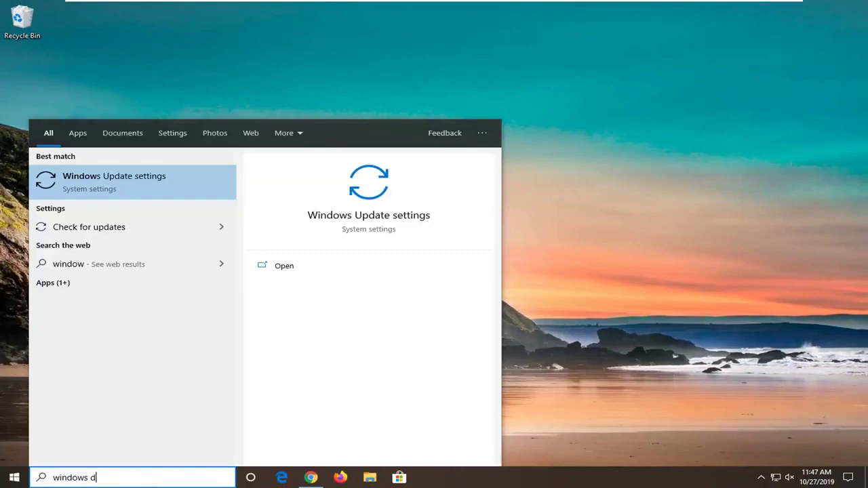
pyautogui.click(148, 182)
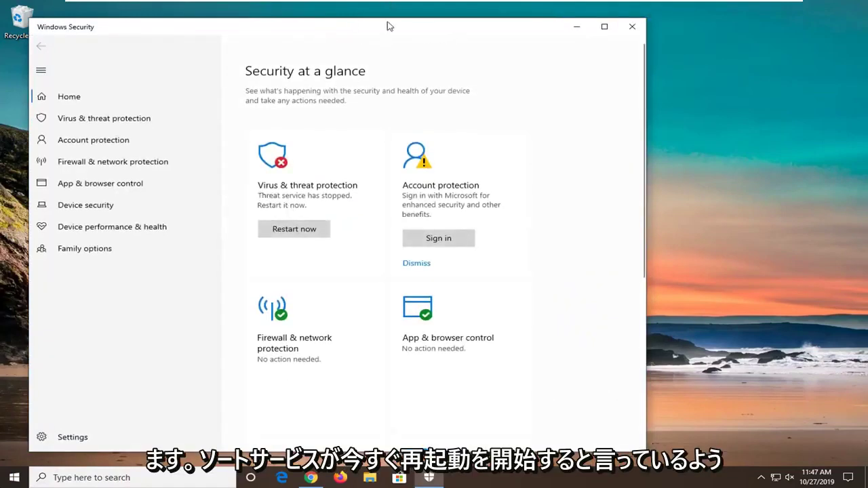
# Restart the stopped threat service from the Virus & threat protection page
pyautogui.moveTo(390, 25); pyautogui.dragTo(505, 38)
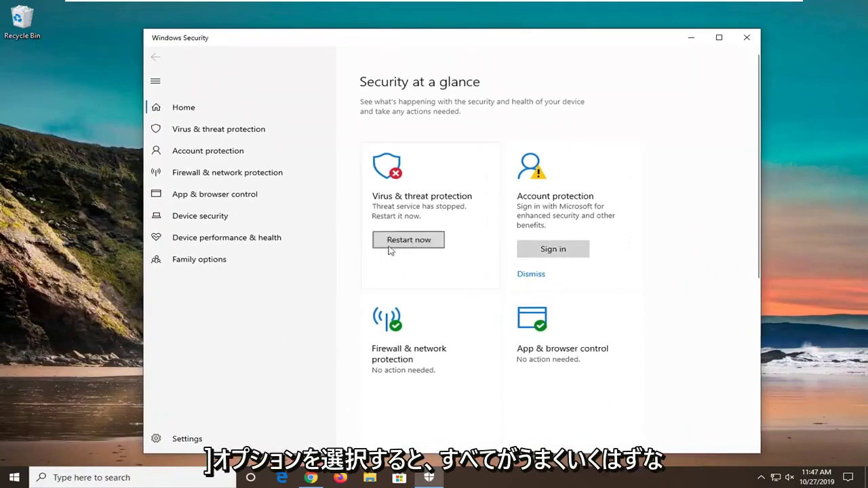
pyautogui.click(418, 239)
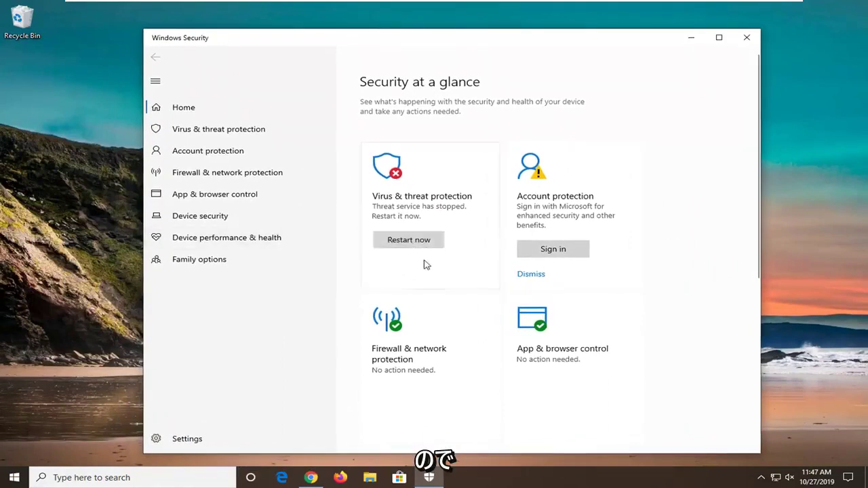
pyautogui.click(423, 180)
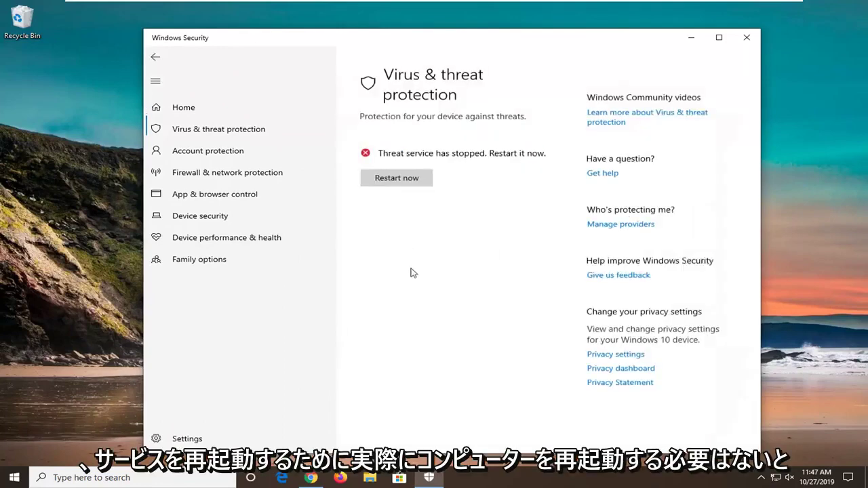
pyautogui.click(407, 177)
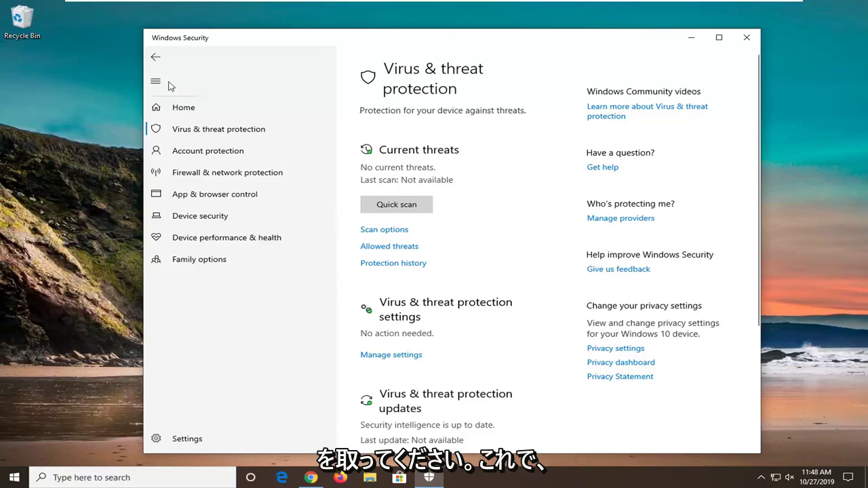
# Dismiss the OneDrive and account sign-in suggestions on the Security at a glance overview
pyautogui.click(156, 57)
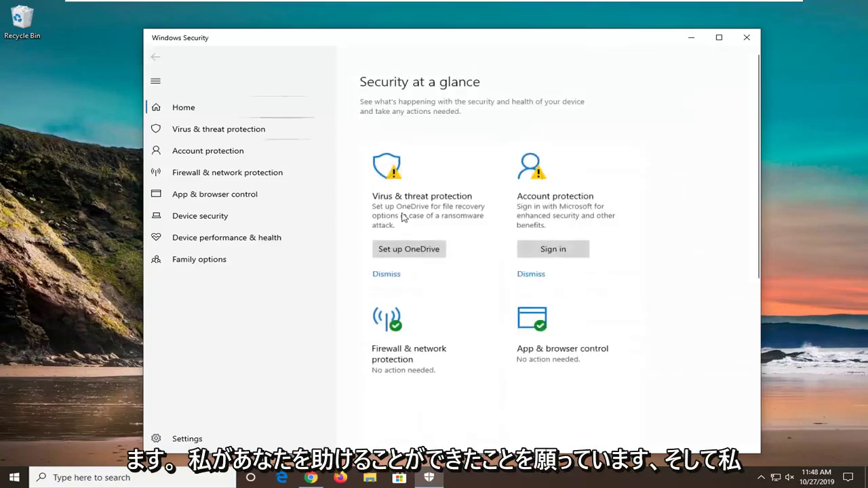
pyautogui.click(388, 275)
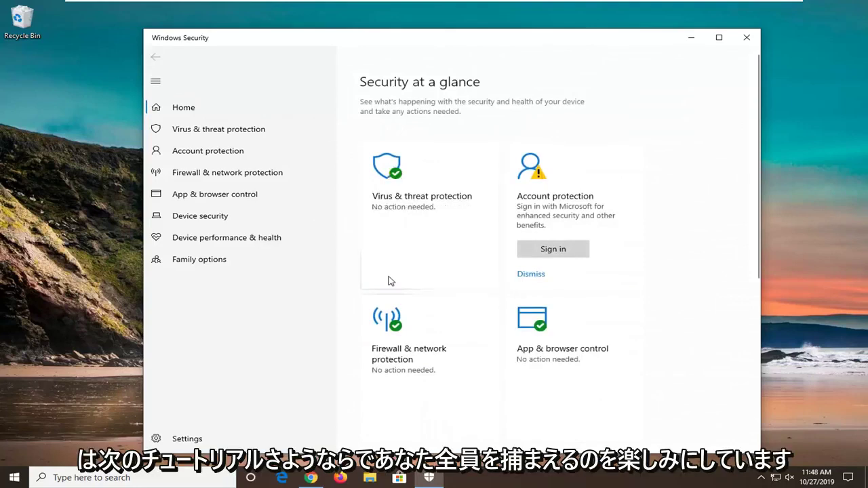
pyautogui.click(529, 276)
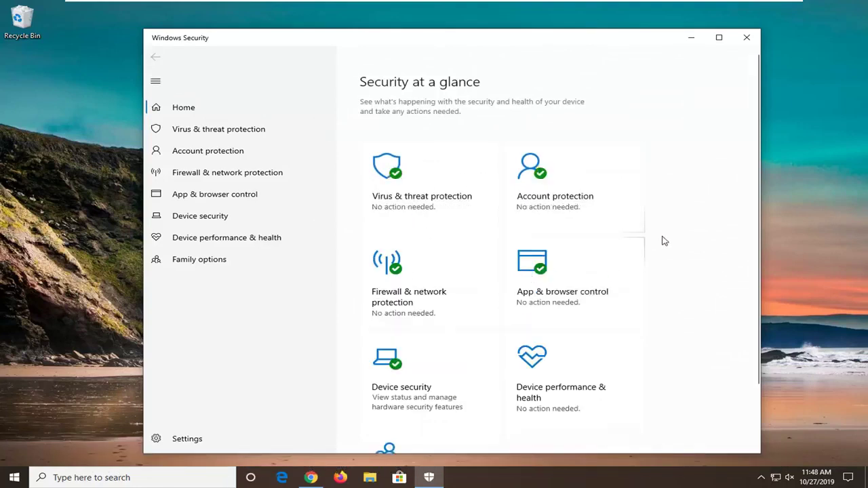